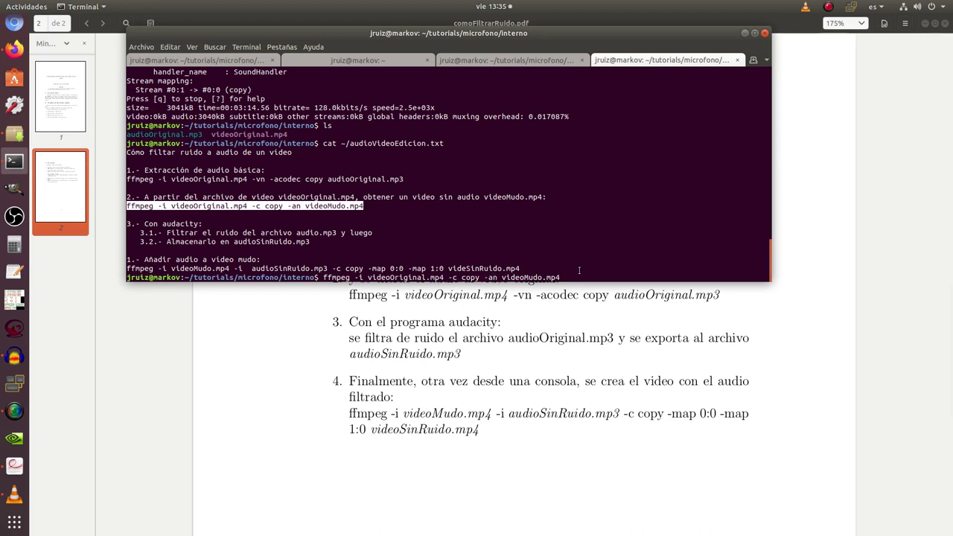
- Run the prepared ffmpeg command to create the silent video videoMudo.mp4 from videoOriginal.mp4, and list the folder's files
{"action": "key", "text": "Return"}
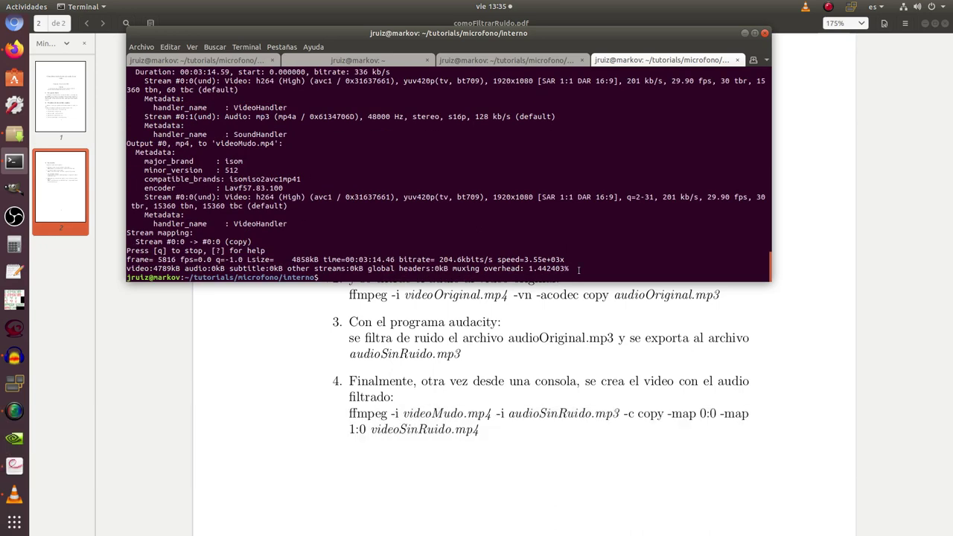
{"action": "key", "text": "Up"}
{"action": "key", "text": "Up"}
{"action": "key", "text": "Up"}
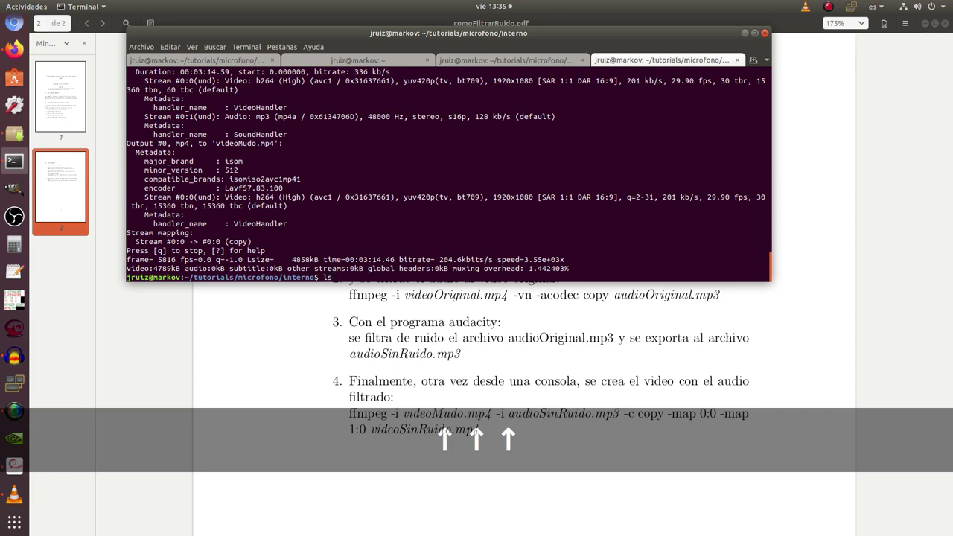
{"action": "key", "text": "Return"}
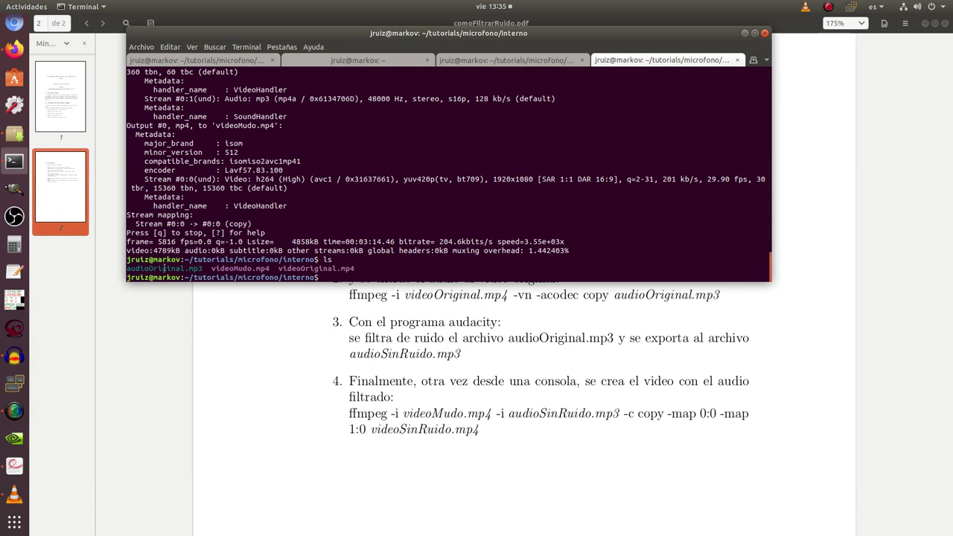
{"action": "double_click", "coordinate": [244, 268]}
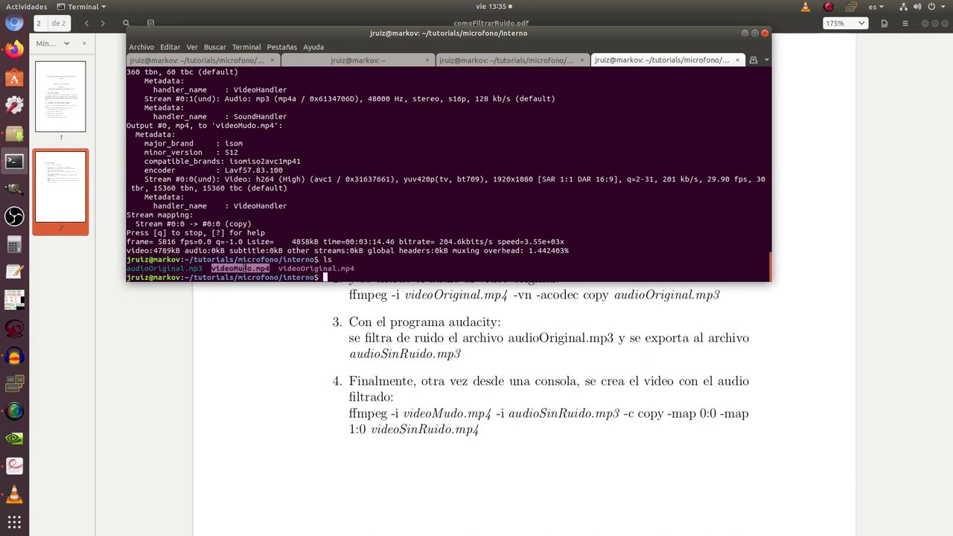
{"action": "double_click", "coordinate": [173, 268]}
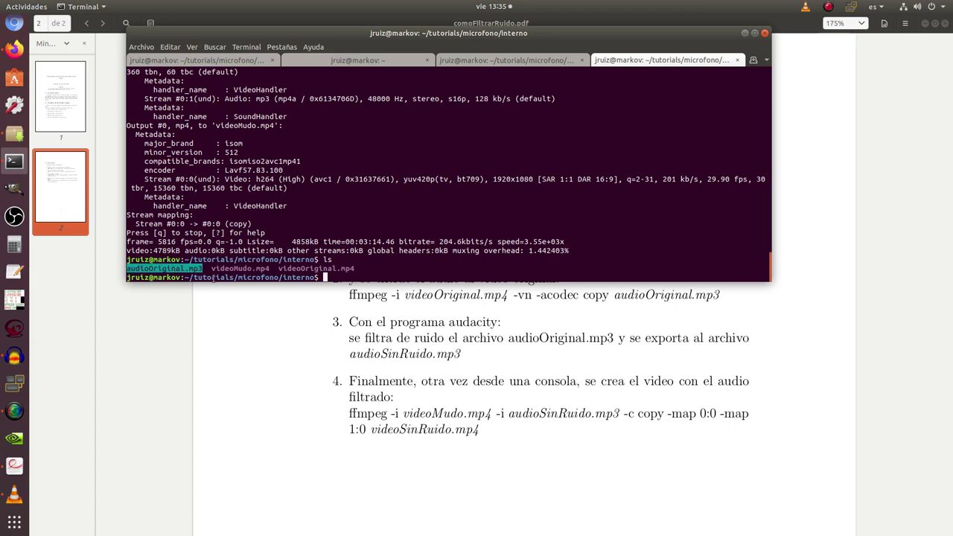
{"action": "left_click", "coordinate": [363, 271]}
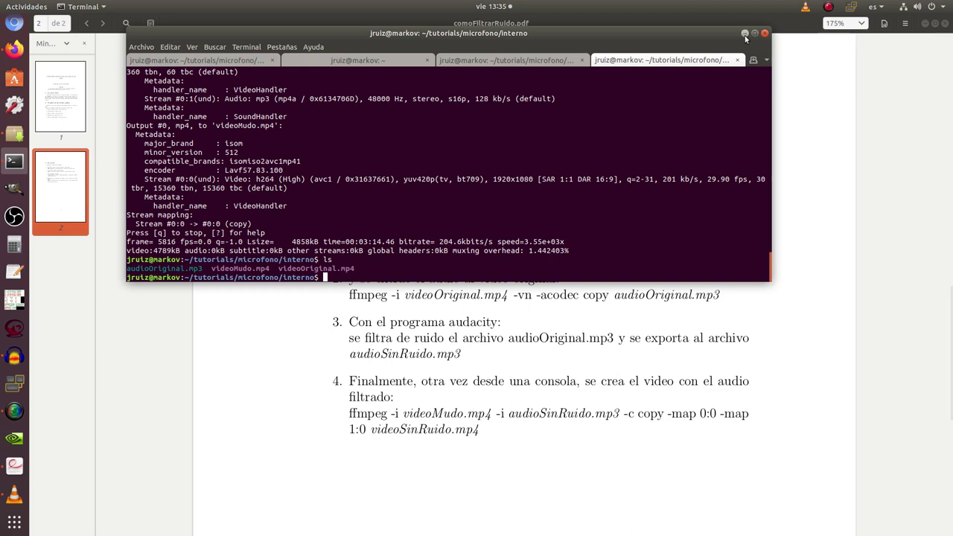
- Switch to Audacity and open audioOriginal.mp3 from the tutorials/microfono/interno folder
{"action": "left_click", "coordinate": [745, 34]}
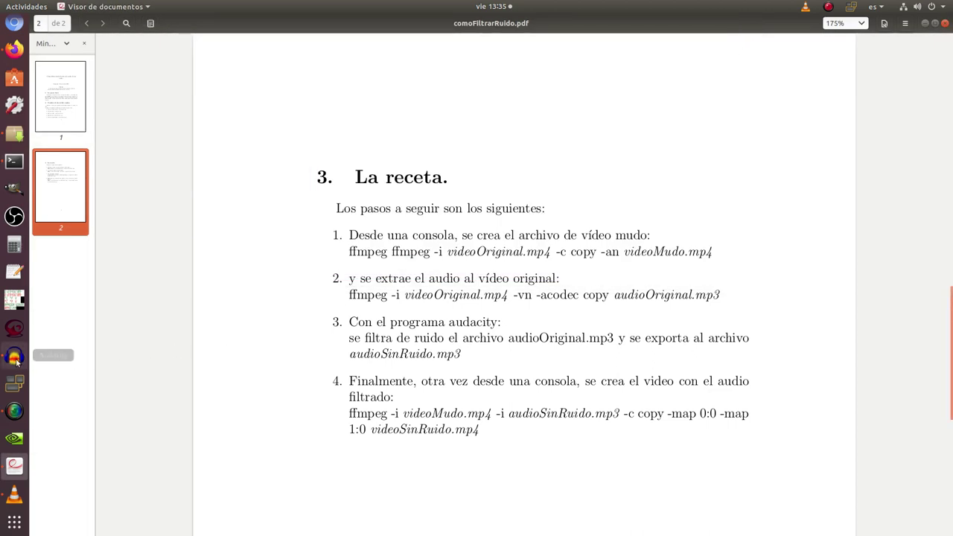
{"action": "left_click", "coordinate": [15, 361]}
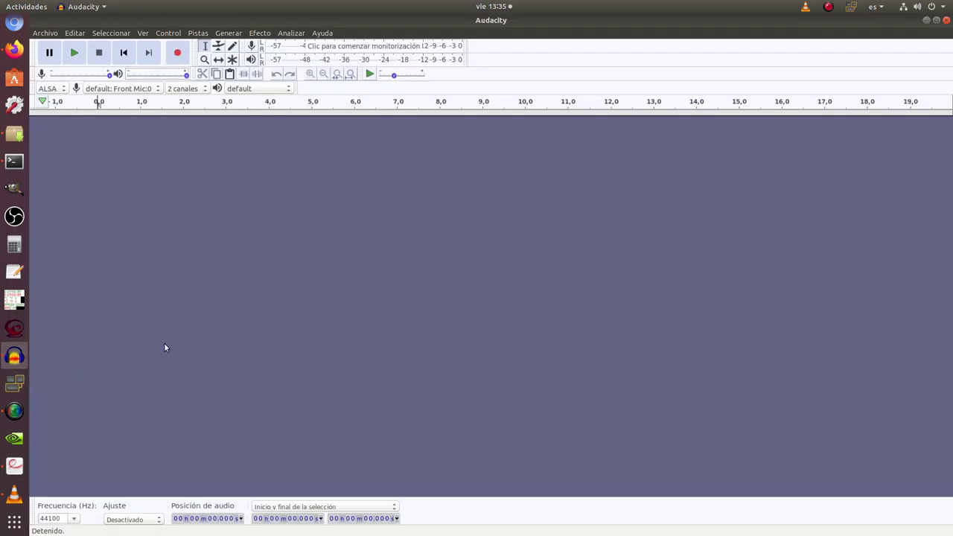
{"action": "left_click", "coordinate": [52, 34]}
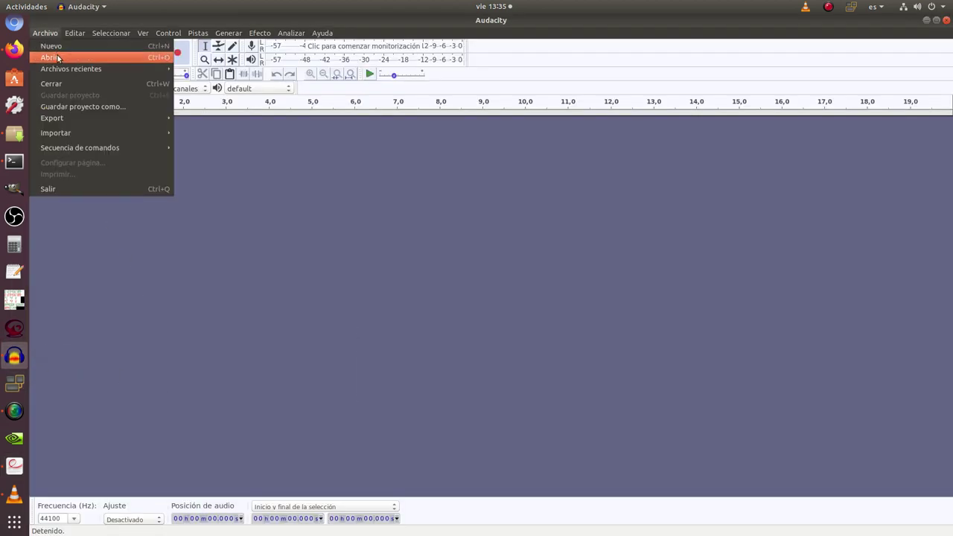
{"action": "left_click", "coordinate": [57, 59]}
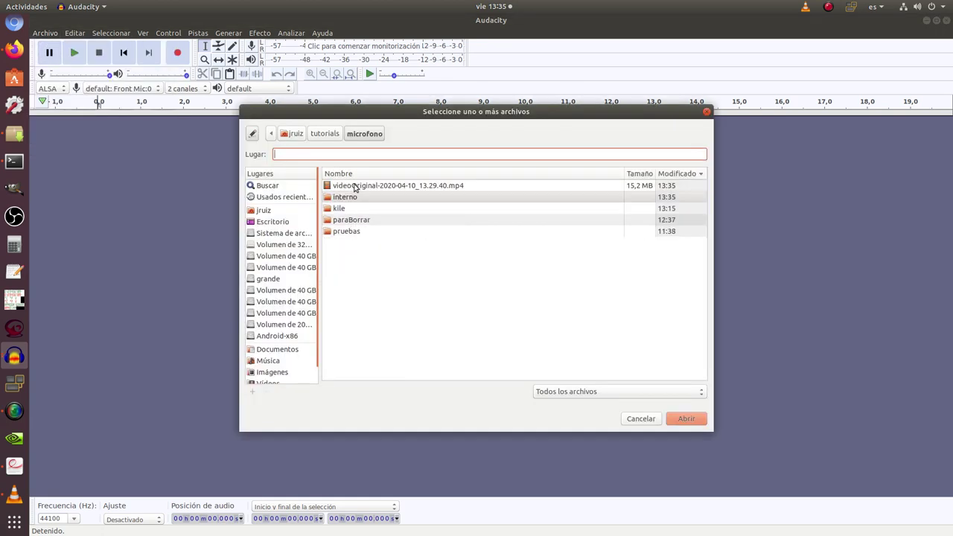
{"action": "left_click", "coordinate": [326, 134]}
{"action": "left_click", "coordinate": [363, 135]}
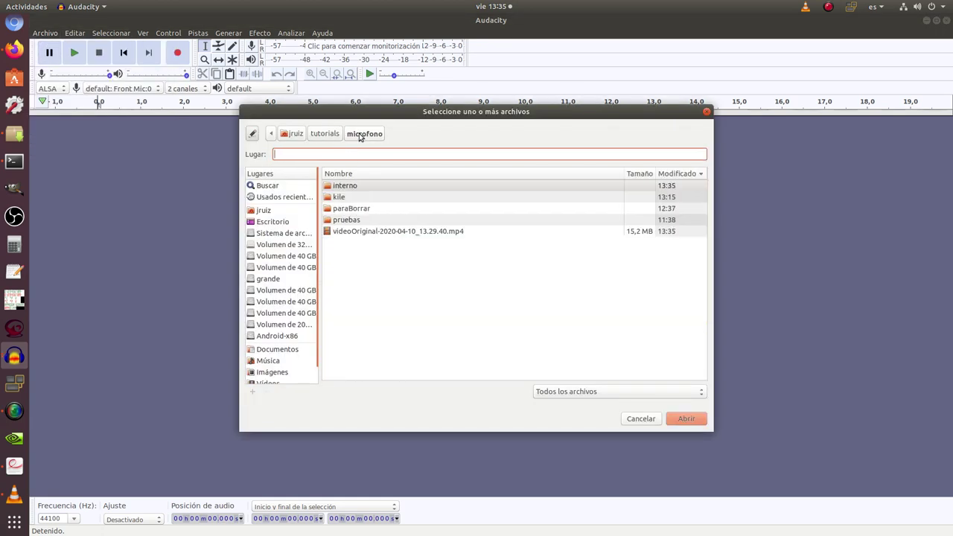
{"action": "double_click", "coordinate": [344, 197]}
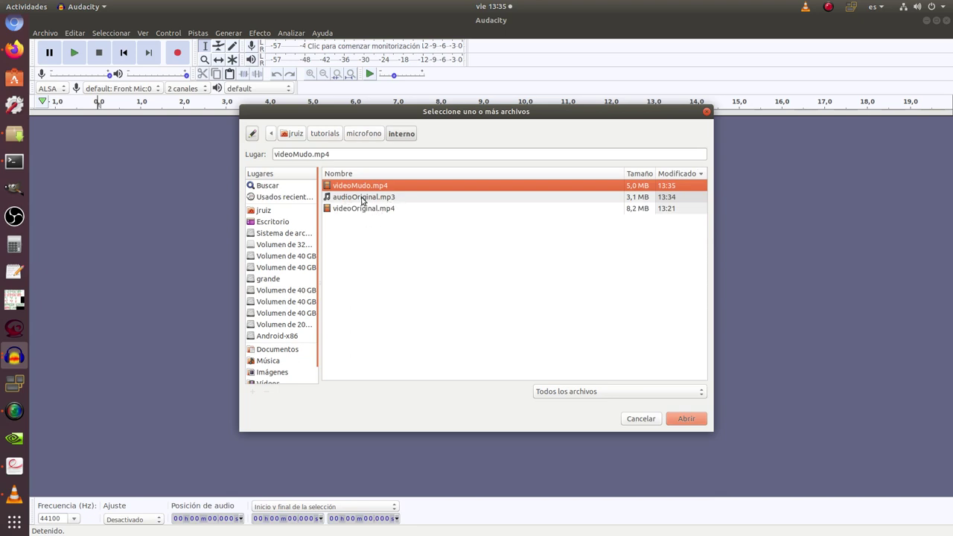
{"action": "double_click", "coordinate": [362, 197]}
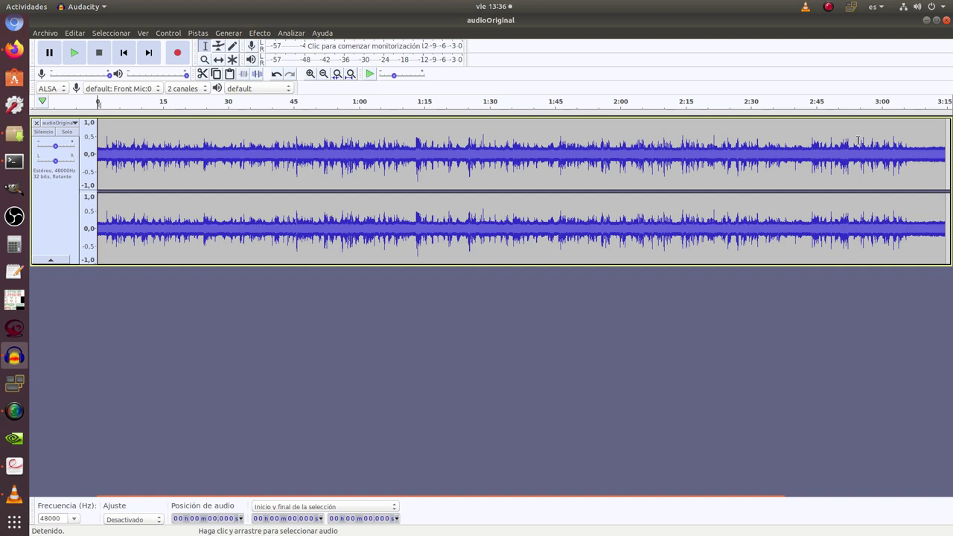
- Select the noise-only stretch at the end of the track, from about 3:06.3 to 3:14.6, and play it back
{"action": "left_click_drag", "start_coordinate": [908, 148], "coordinate": [943, 151]}
{"action": "left_click", "coordinate": [942, 151]}
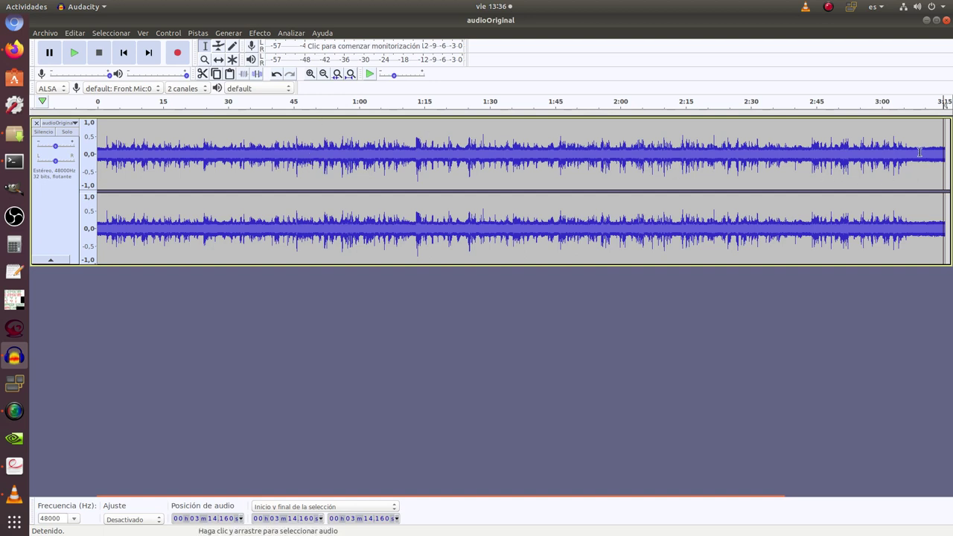
{"action": "left_click_drag", "start_coordinate": [909, 151], "coordinate": [941, 155]}
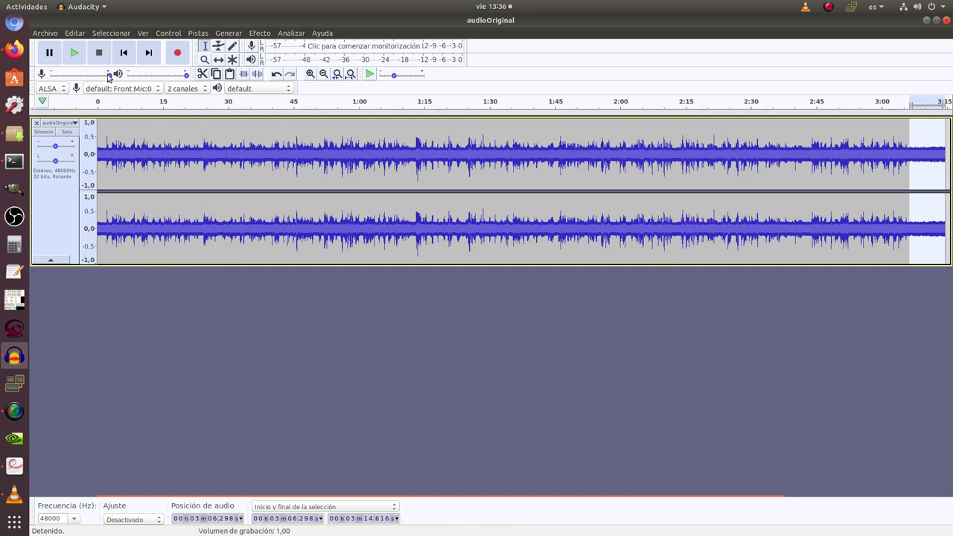
{"action": "left_click", "coordinate": [76, 54]}
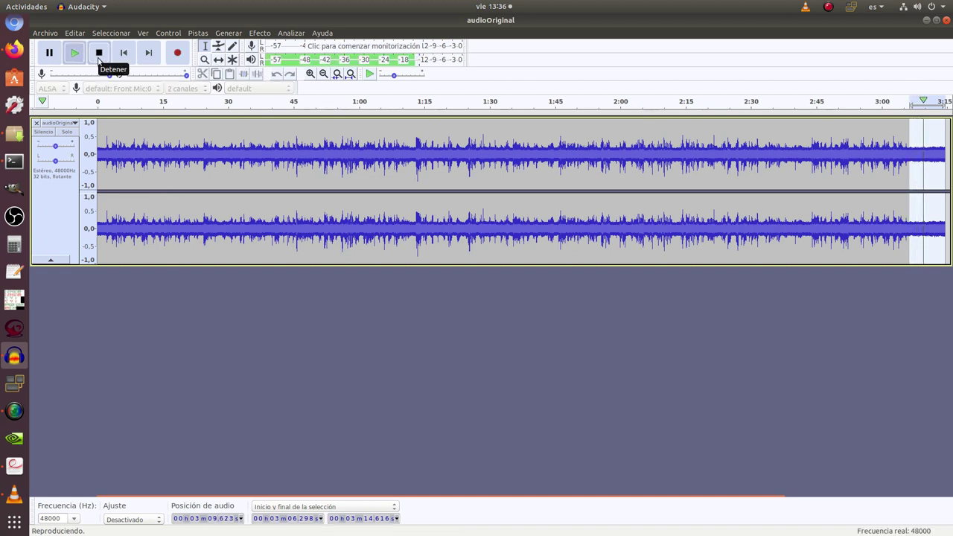
{"action": "left_click", "coordinate": [99, 53]}
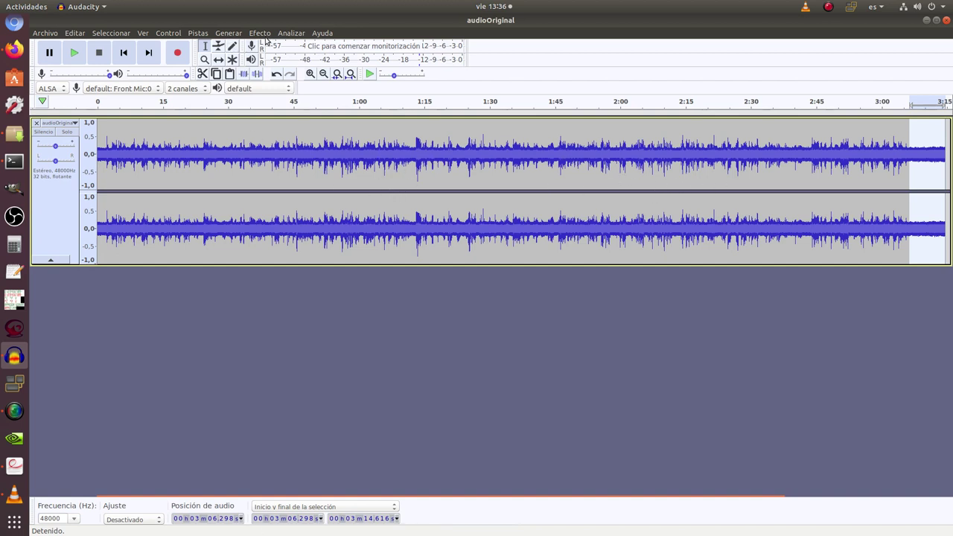
- Obtain the noise profile from the selected stretch with the Noise Reduction effect (Reducción de ruido)
{"action": "left_click", "coordinate": [259, 34]}
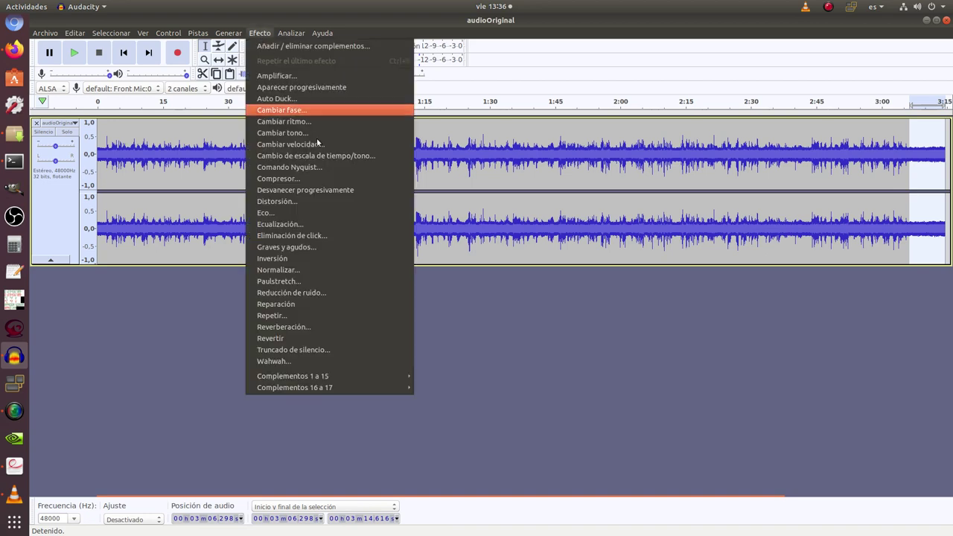
{"action": "left_click", "coordinate": [347, 293]}
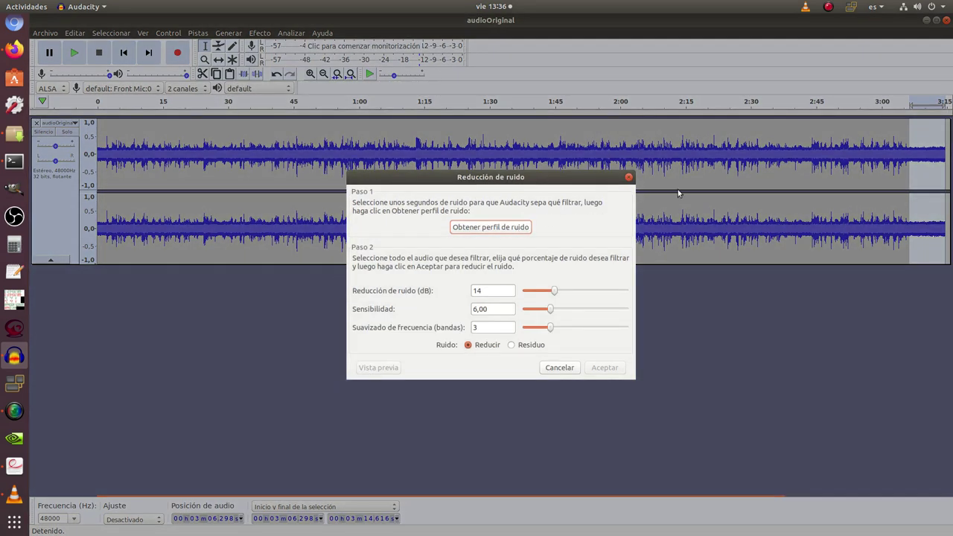
{"action": "left_click", "coordinate": [481, 229]}
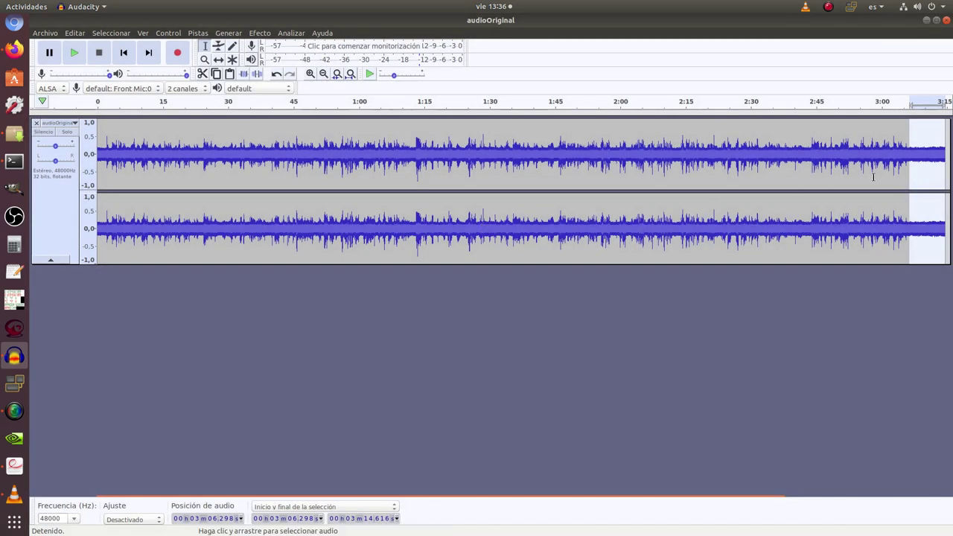
- Apply Noise Reduction to the entire track with 14 dB reduction, sensitivity 6,00 and 3 frequency smoothing bands
{"action": "left_click", "coordinate": [869, 192]}
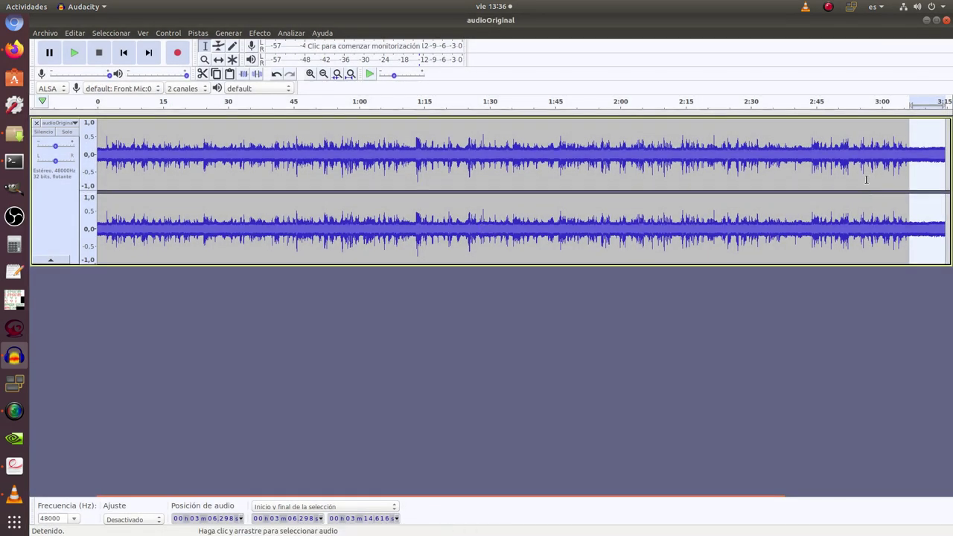
{"action": "key", "text": "ctrl+a"}
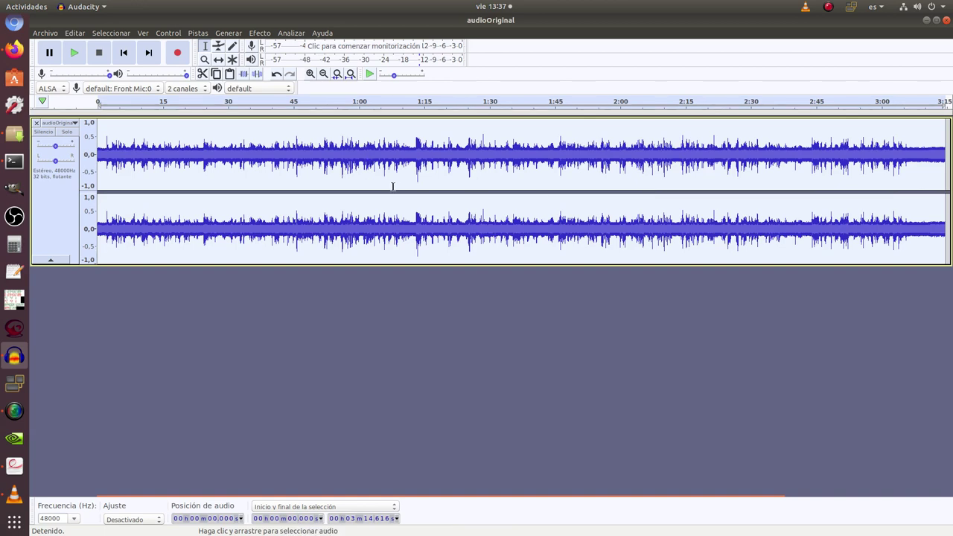
{"action": "left_click", "coordinate": [261, 34]}
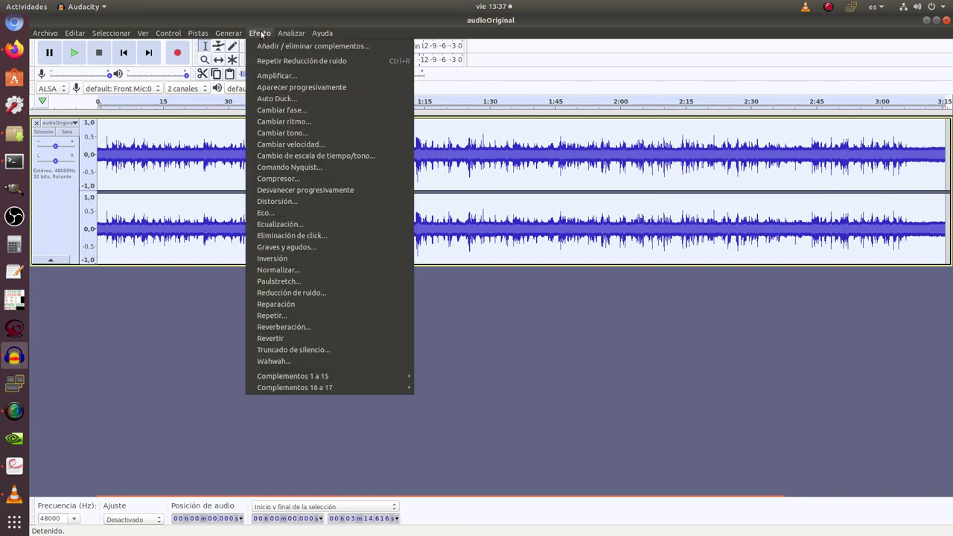
{"action": "left_click", "coordinate": [331, 291]}
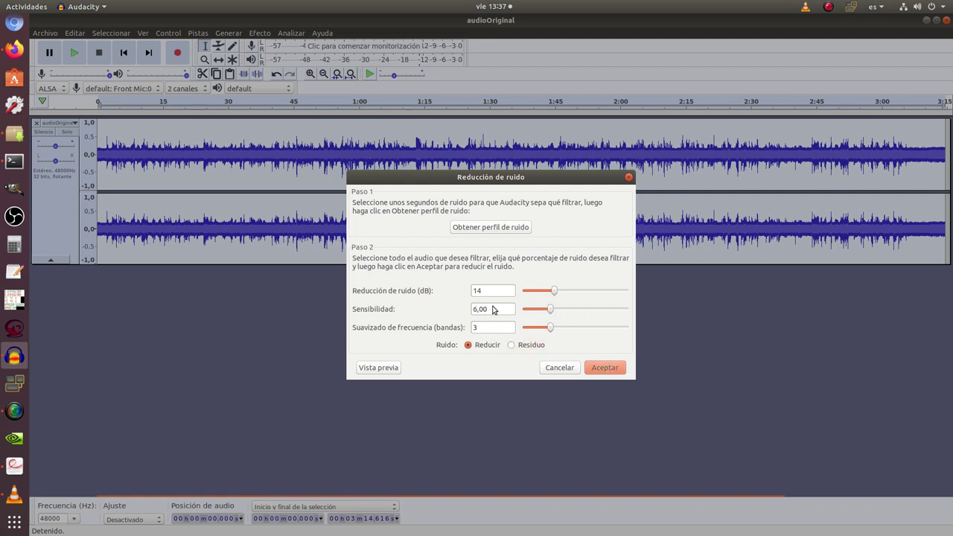
{"action": "left_click", "coordinate": [615, 367]}
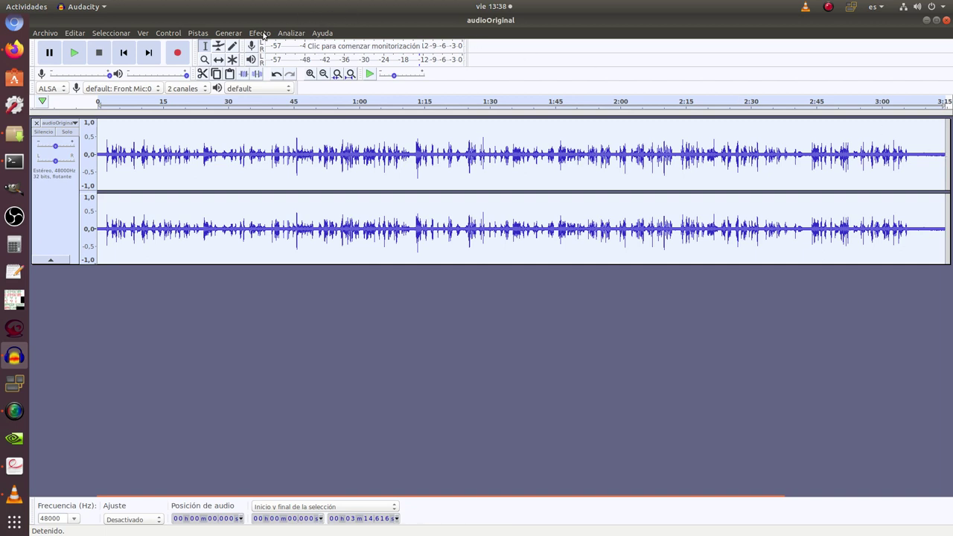
- Select a speech passage of the filtered track from about 1:12.4 to 1:19 and listen to it
{"action": "left_click", "coordinate": [413, 155]}
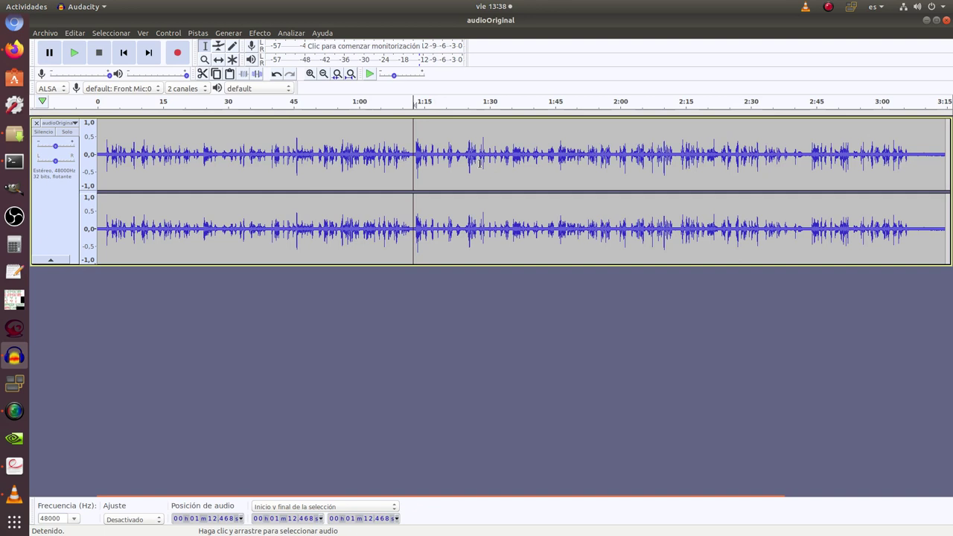
{"action": "left_click", "coordinate": [432, 123]}
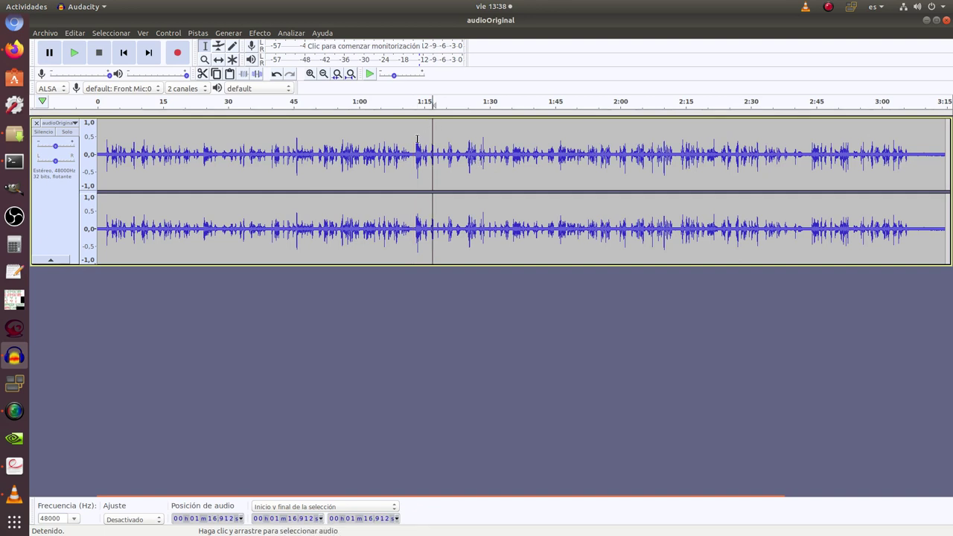
{"action": "left_click_drag", "start_coordinate": [413, 141], "coordinate": [442, 143]}
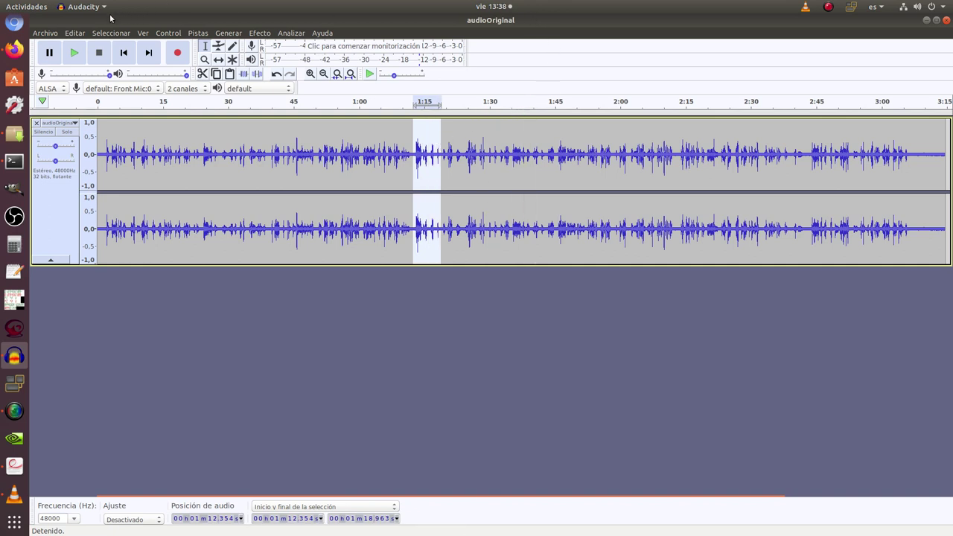
{"action": "left_click", "coordinate": [75, 56]}
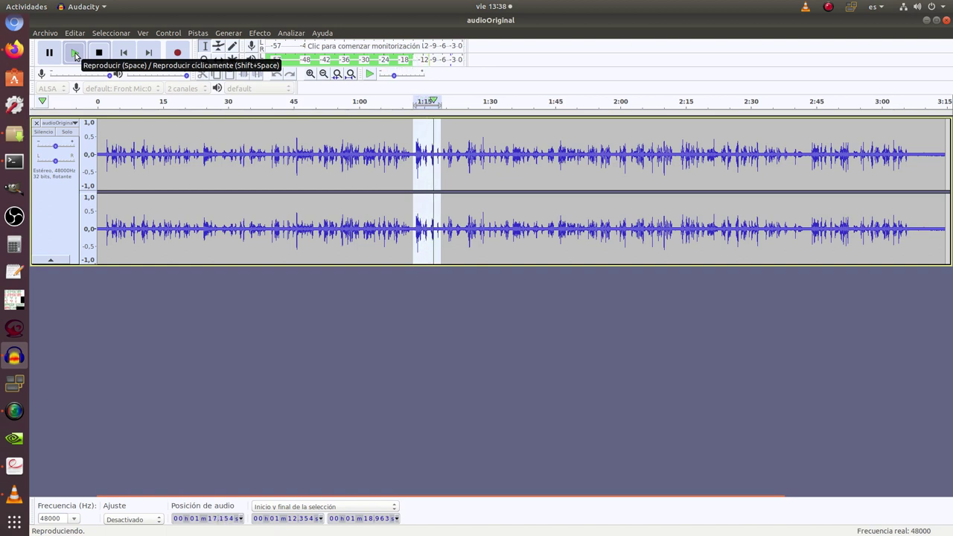
{"action": "left_click", "coordinate": [96, 54]}
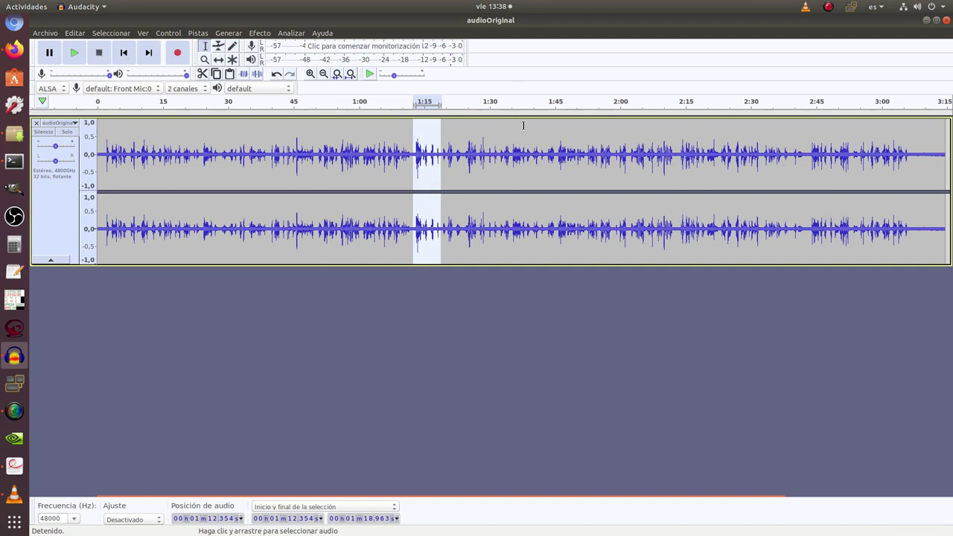
- Examine the remaining noise in the filtered track's final stretch, from about 3:06.6 to 3:14.6, and clear the selection
{"action": "left_click", "coordinate": [524, 125]}
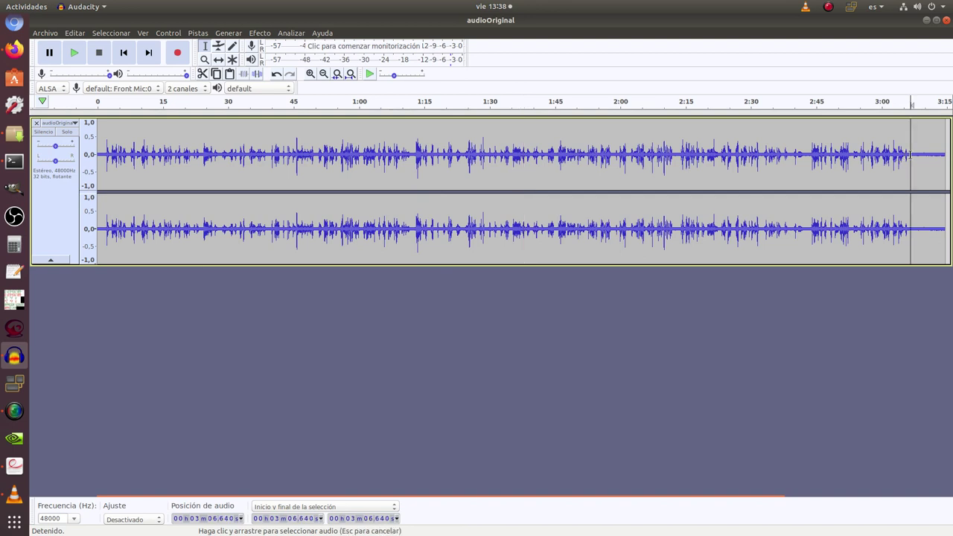
{"action": "left_click_drag", "start_coordinate": [910, 155], "coordinate": [945, 155]}
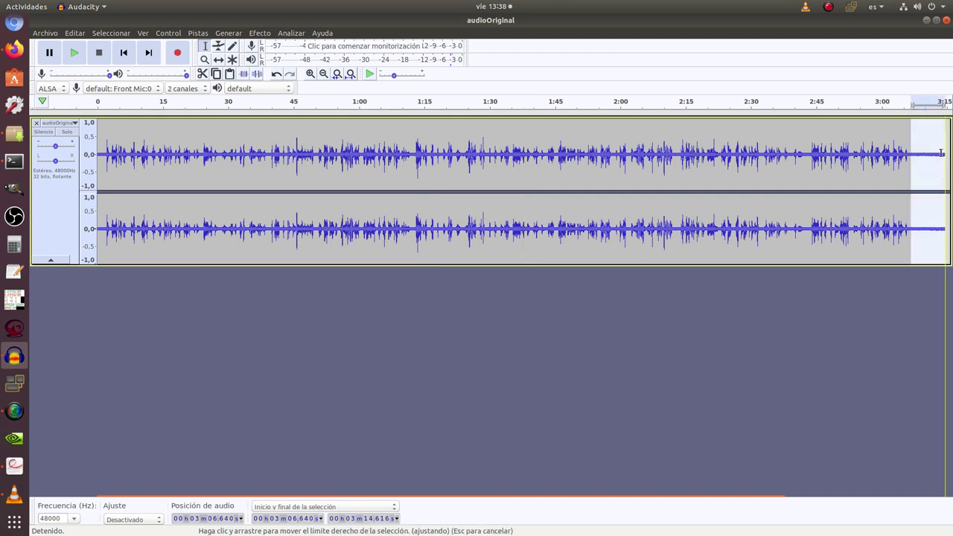
{"action": "left_click", "coordinate": [883, 141]}
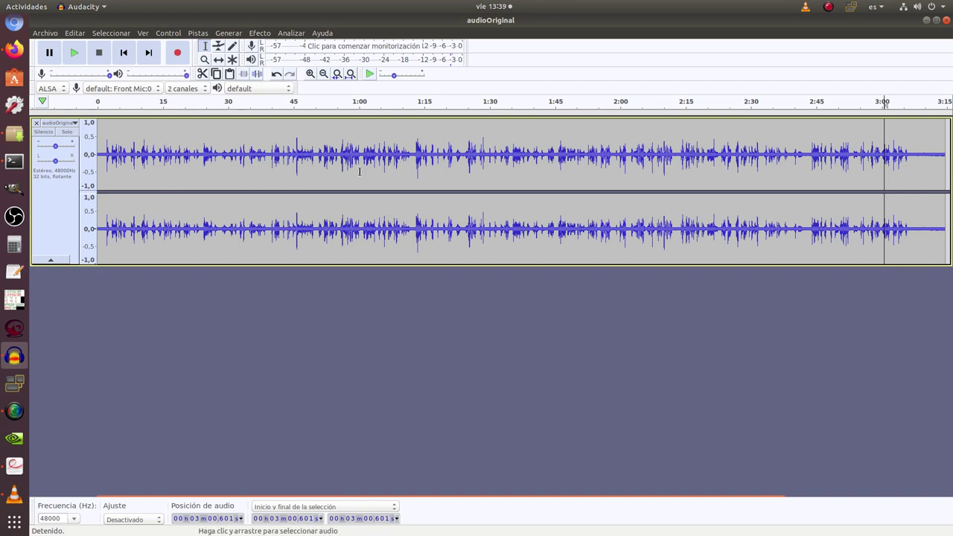
- Start an MP3 export of the filtered track and name the file audioSinRuido.mp3
{"action": "left_click", "coordinate": [43, 34]}
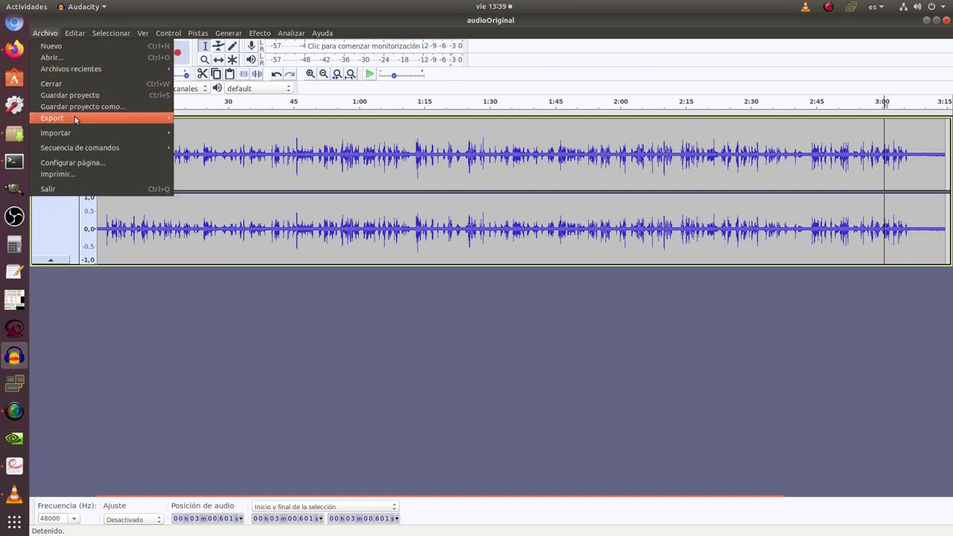
{"action": "mouse_move", "coordinate": [108, 120]}
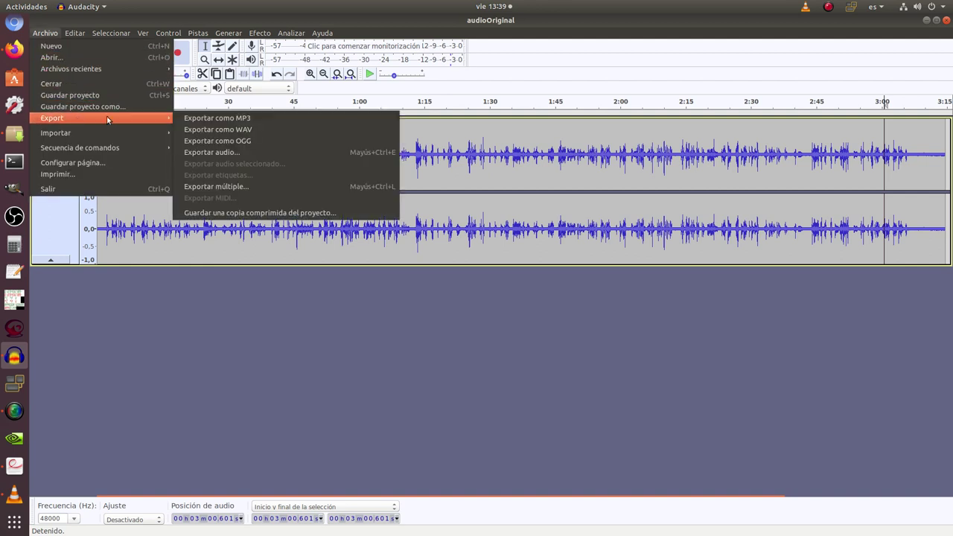
{"action": "left_click", "coordinate": [208, 120]}
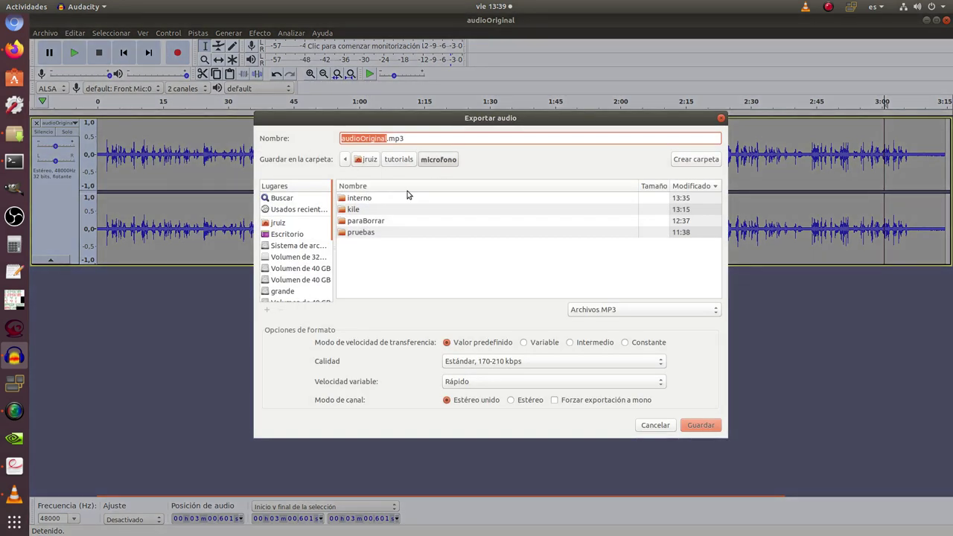
{"action": "left_click", "coordinate": [387, 138]}
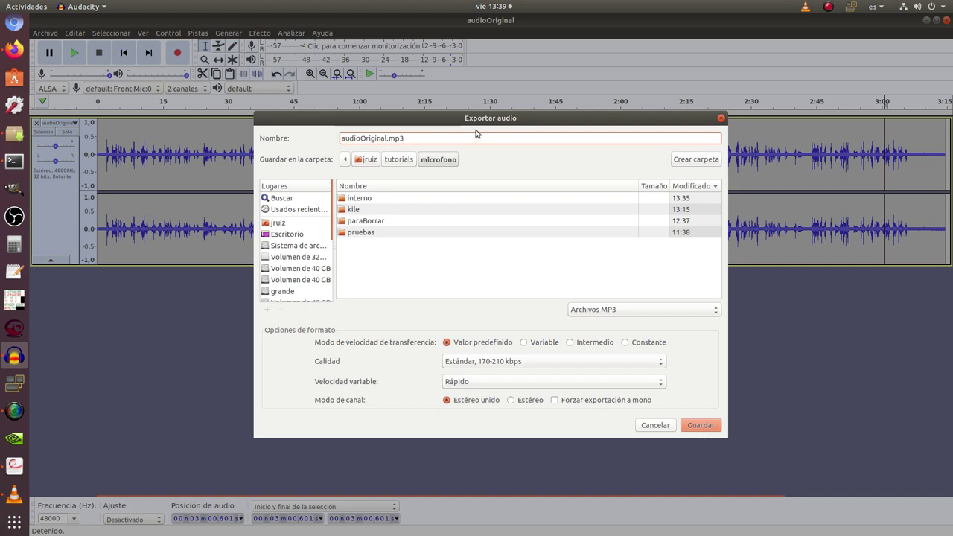
{"action": "key", "text": "BackSpace"}
{"action": "key", "text": "BackSpace"}
{"action": "key", "text": "BackSpace"}
{"action": "key", "text": "BackSpace"}
{"action": "key", "text": "BackSpace"}
{"action": "key", "text": "BackSpace"}
{"action": "key", "text": "BackSpace"}
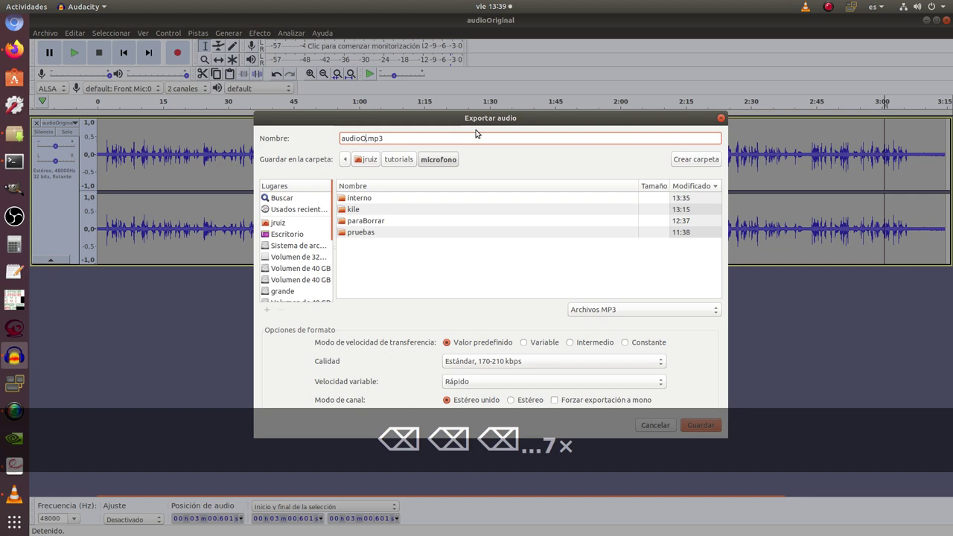
{"action": "key", "text": "BackSpace"}
{"action": "type", "text": "Si"}
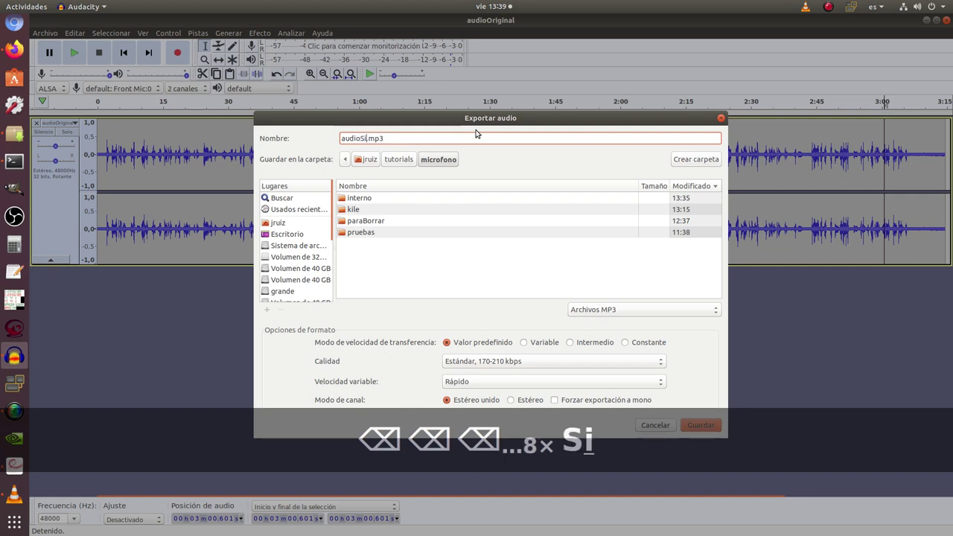
{"action": "type", "text": "n"}
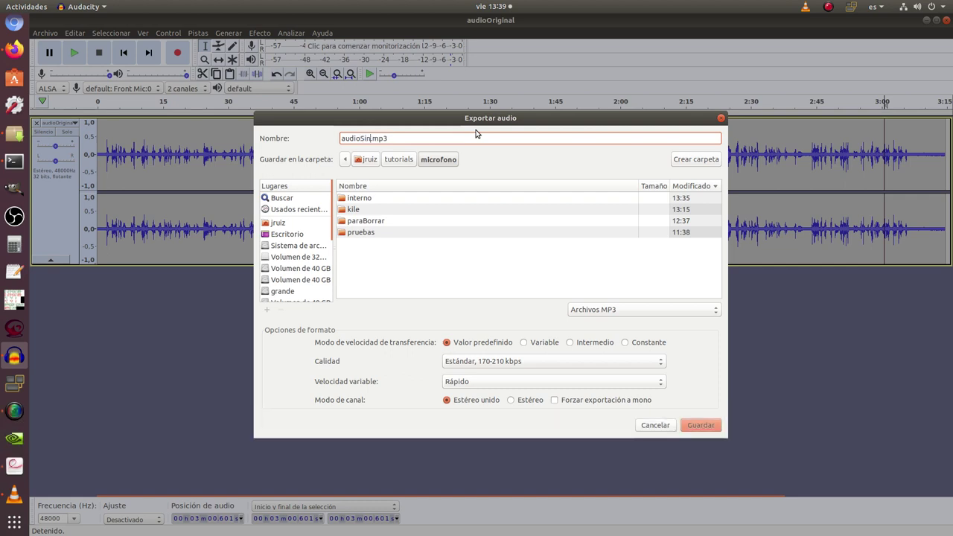
{"action": "type", "text": "Ruido"}
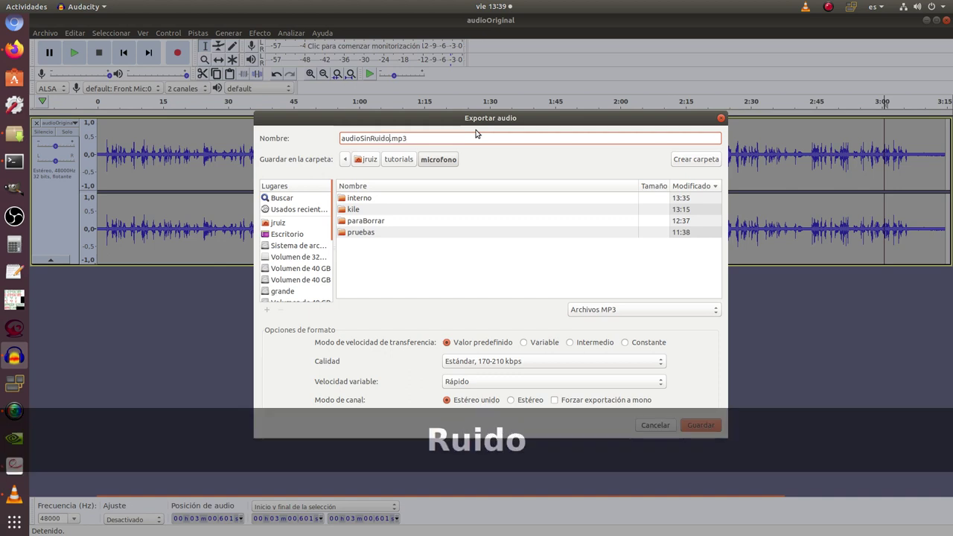
- Save the MP3 export in the interno folder and accept the metadata tags as they are
{"action": "double_click", "coordinate": [370, 197]}
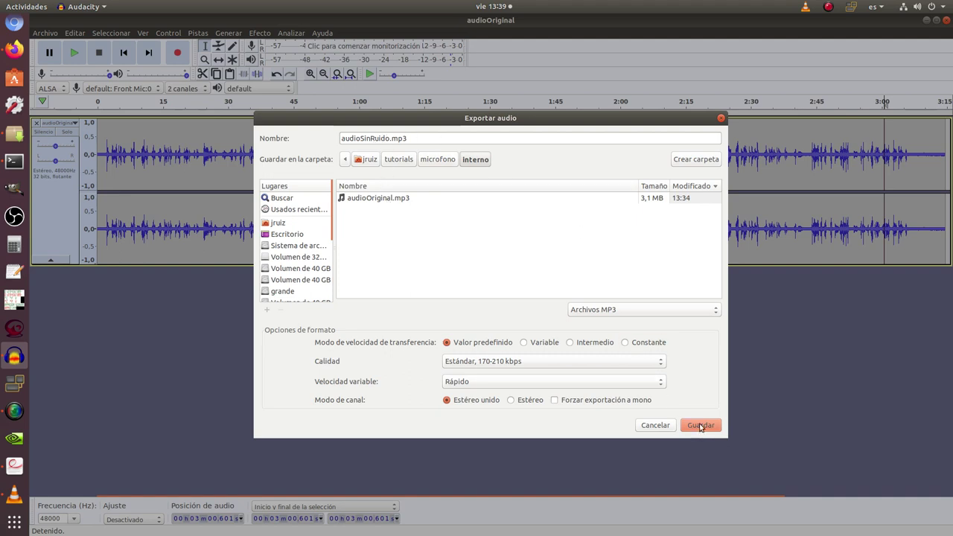
{"action": "left_click", "coordinate": [700, 426]}
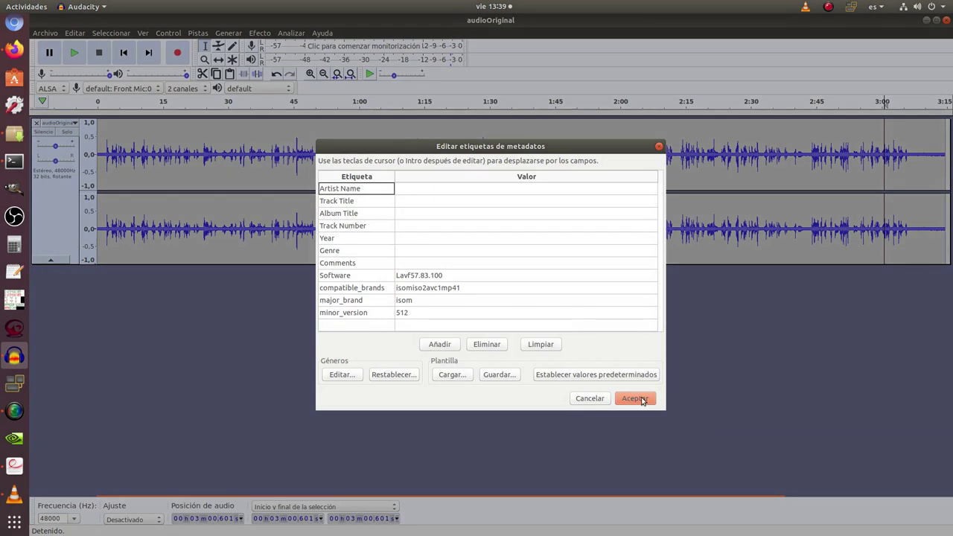
{"action": "left_click", "coordinate": [634, 398]}
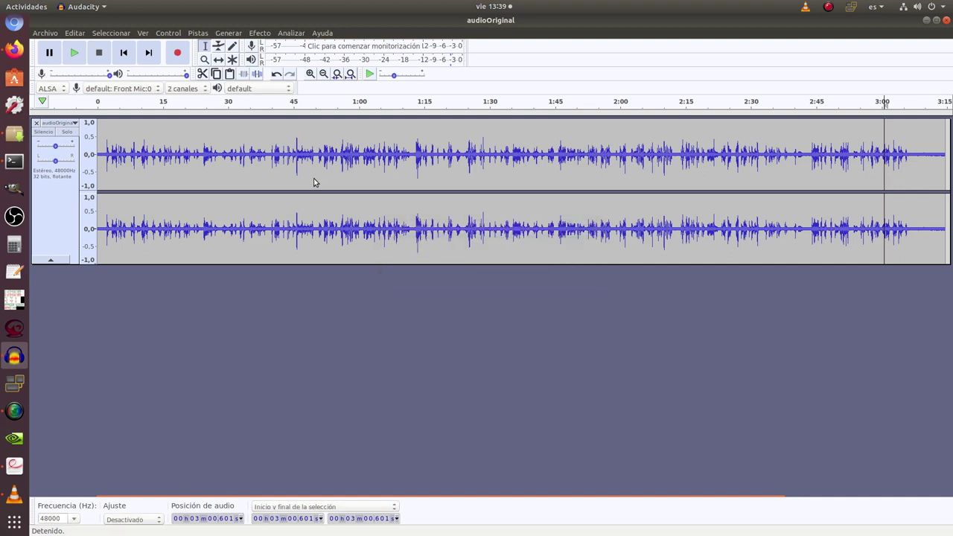
{"action": "left_click", "coordinate": [46, 34]}
{"action": "left_click", "coordinate": [46, 33]}
{"action": "left_click", "coordinate": [74, 34]}
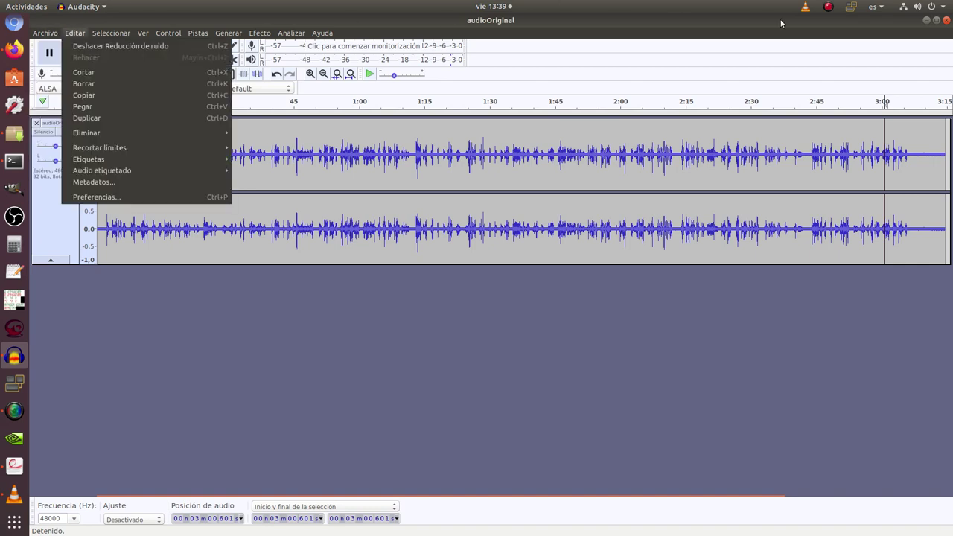
{"action": "left_click", "coordinate": [74, 34]}
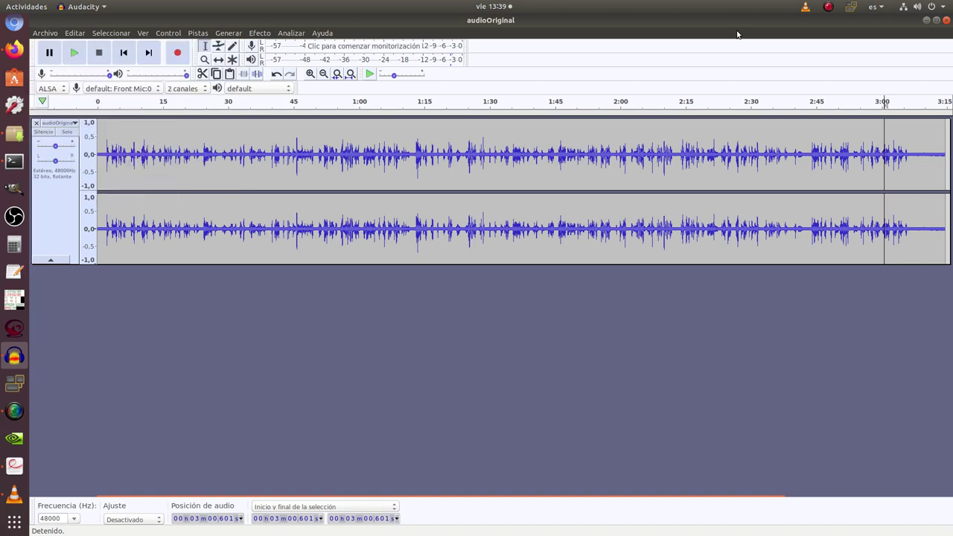
- Minimize Audacity, switch to the Terminal, print the notes in ~/audioVideoEdicion.txt and list the files of the interno folder
{"action": "left_click", "coordinate": [926, 20]}
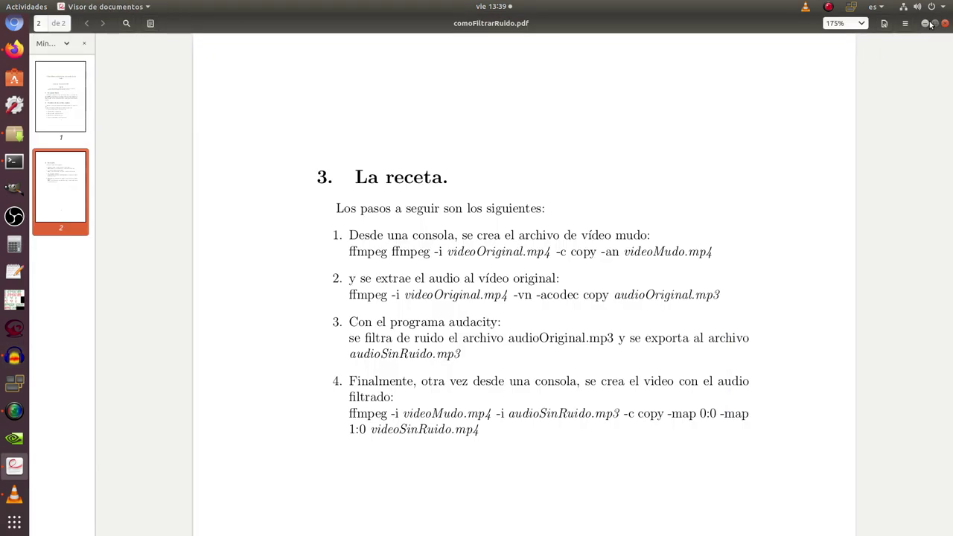
{"action": "left_click", "coordinate": [14, 160]}
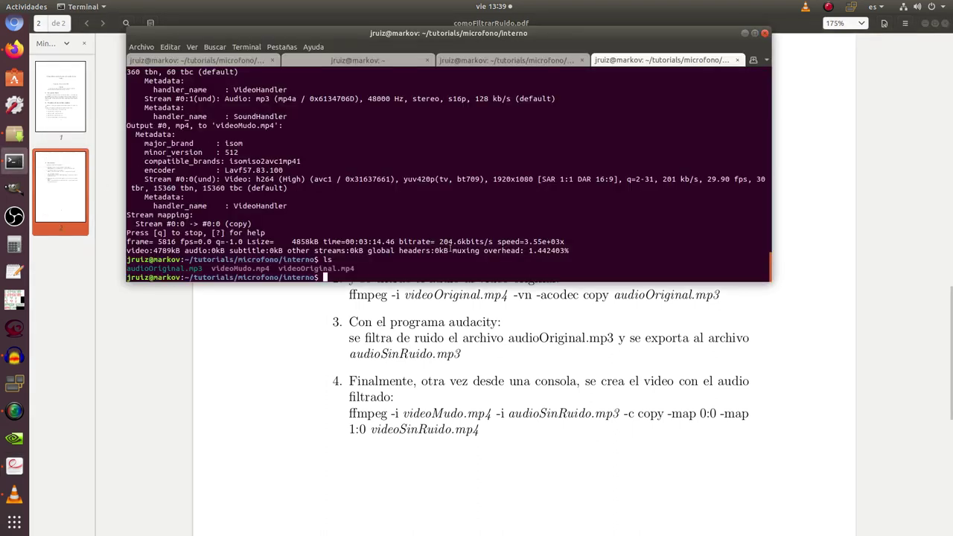
{"action": "key", "text": "Up"}
{"action": "key", "text": "Up"}
{"action": "key", "text": "Up"}
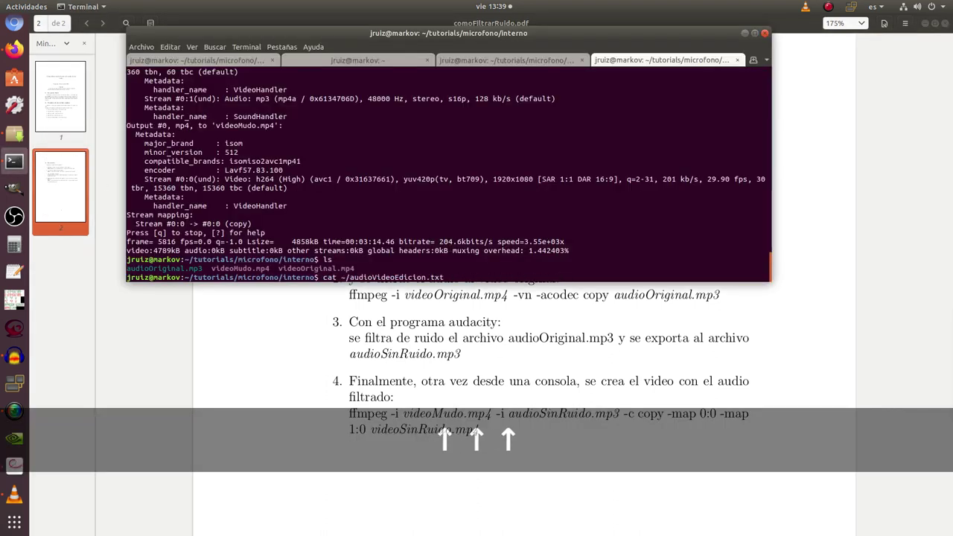
{"action": "key", "text": "Return"}
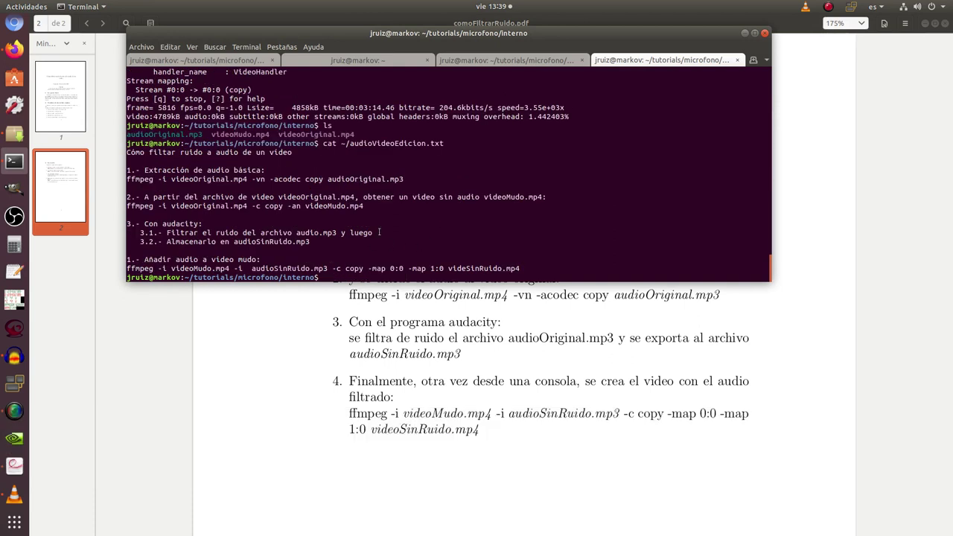
{"action": "type", "text": "ls"}
{"action": "key", "text": "Return"}
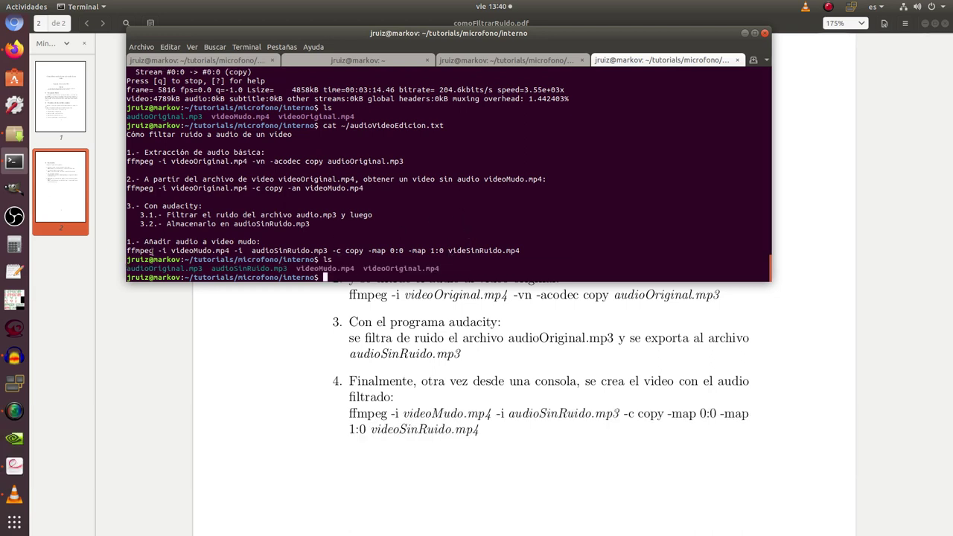
- Run the notes' command ffmpeg -i videoMudo.mp4 -i audioSinRuido.mp3 -c copy -map 0:0 -map 1:0 videSinRuido.mp4 and list the folder's files
{"action": "left_click_drag", "start_coordinate": [128, 251], "coordinate": [522, 250]}
{"action": "key", "text": "ctrl+c"}
{"action": "left_click", "coordinate": [524, 246]}
{"action": "triple_click", "coordinate": [525, 246]}
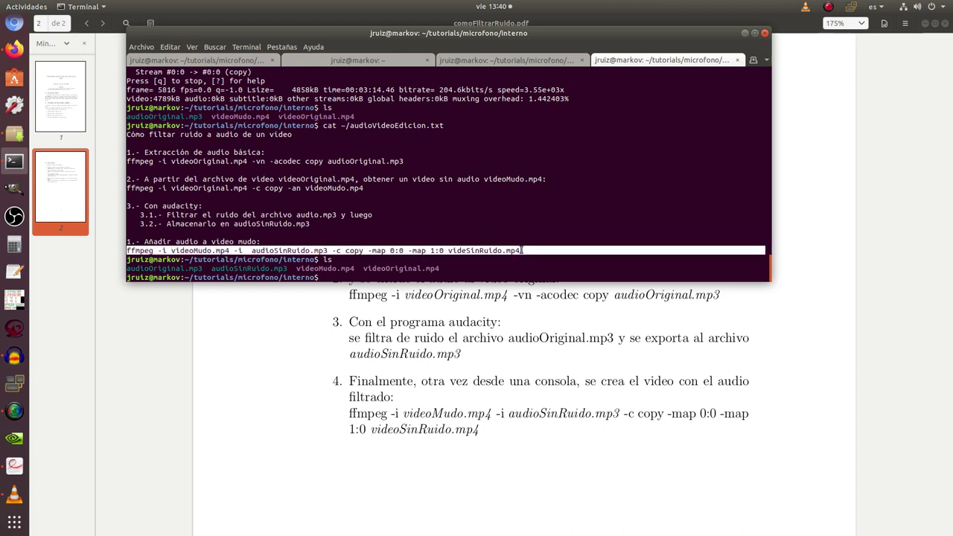
{"action": "middle_click", "coordinate": [554, 221]}
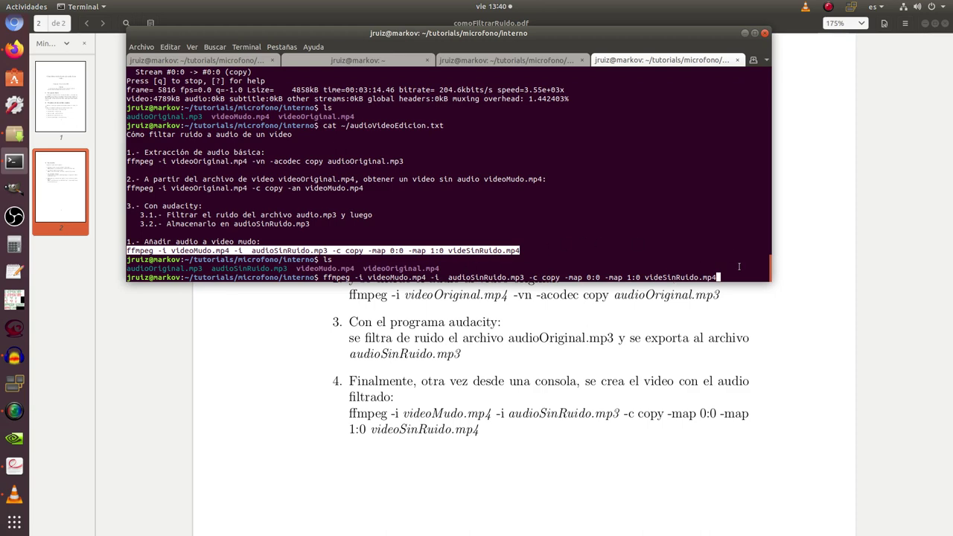
{"action": "key", "text": "Return"}
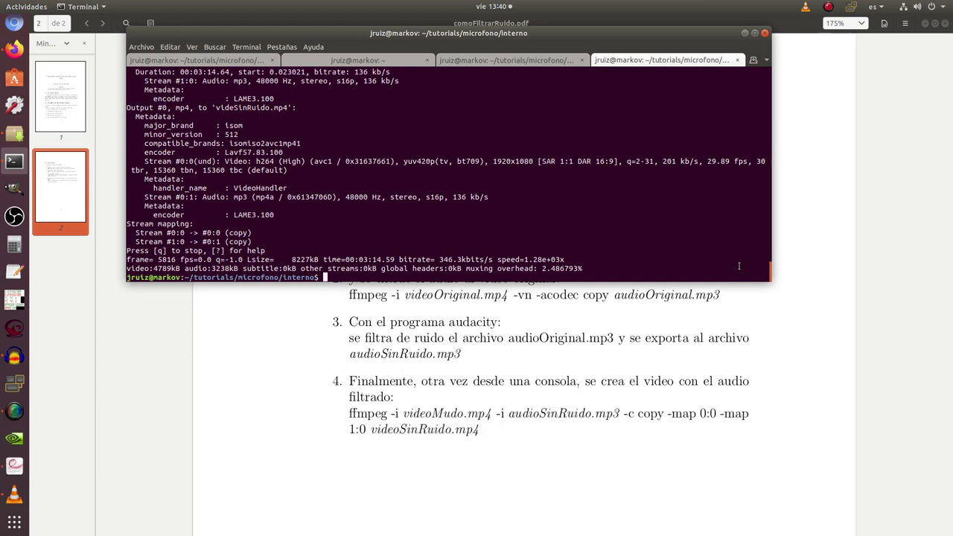
{"action": "type", "text": "ls"}
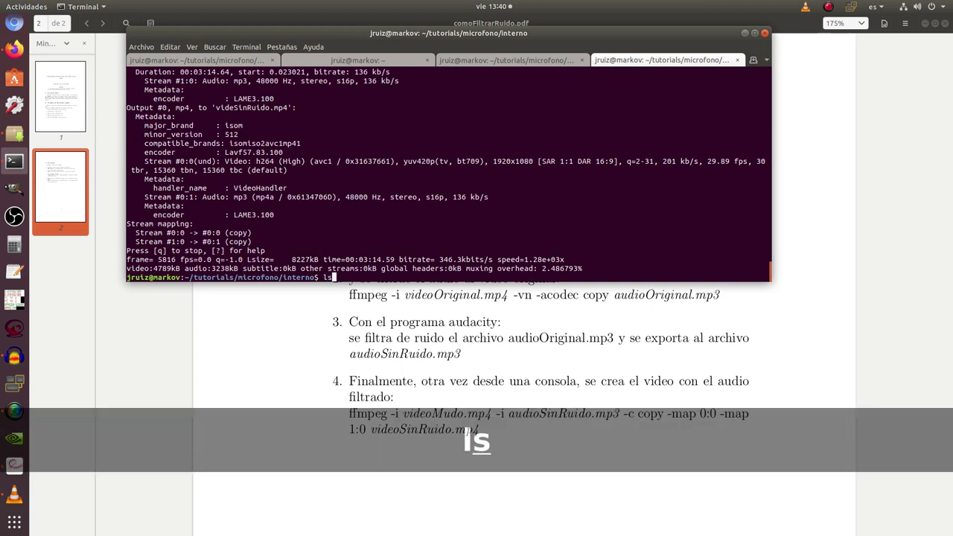
{"action": "key", "text": "Return"}
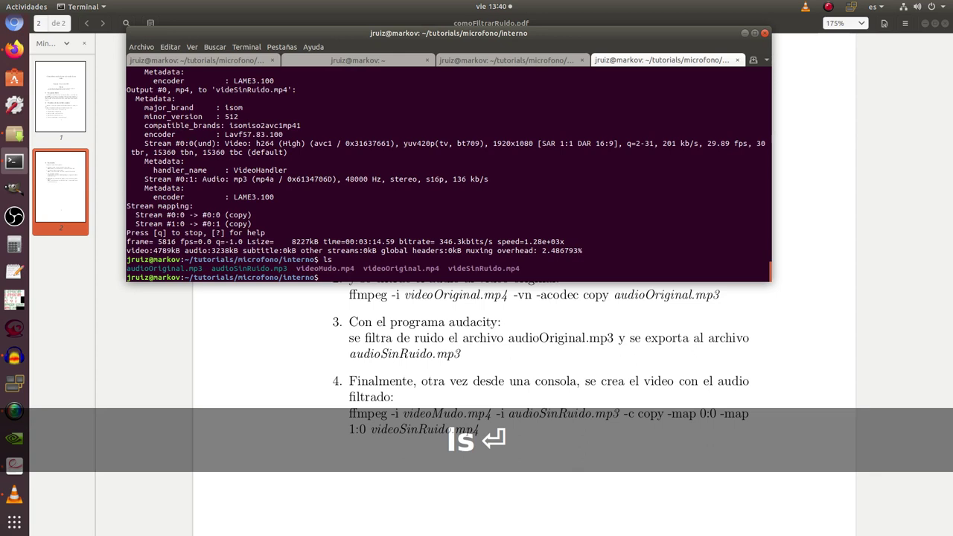